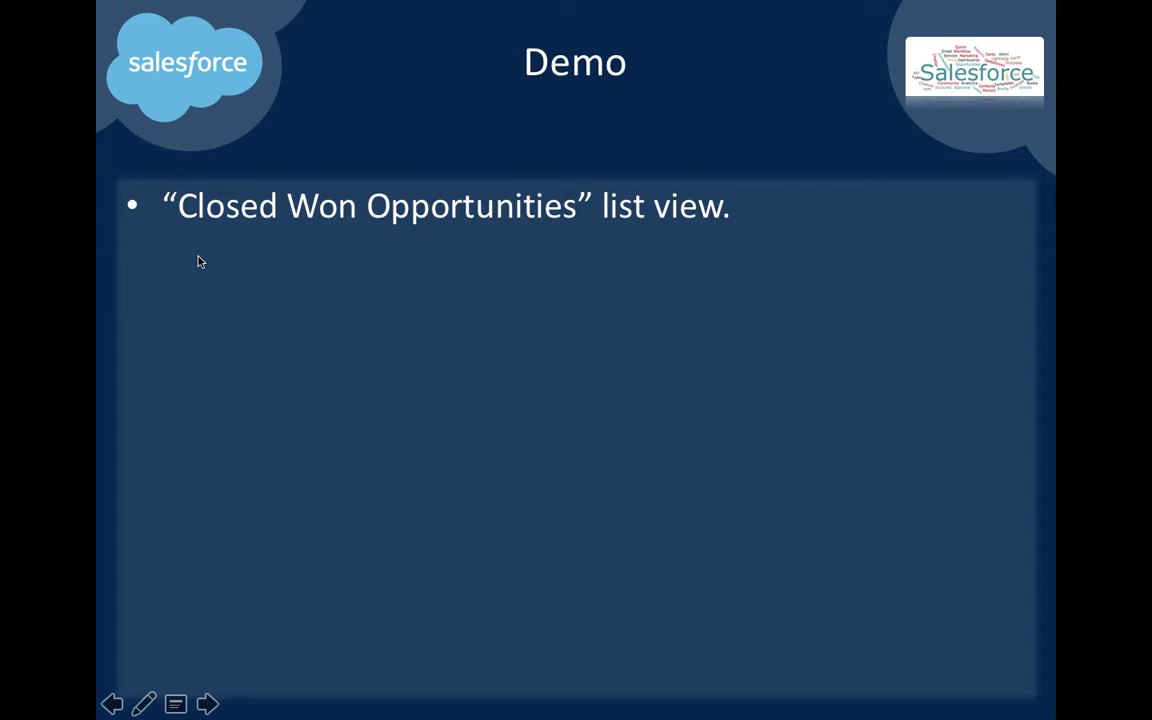
Step: Switch to Salesforce in Chrome and open the Opportunities list
key("super+Tab")
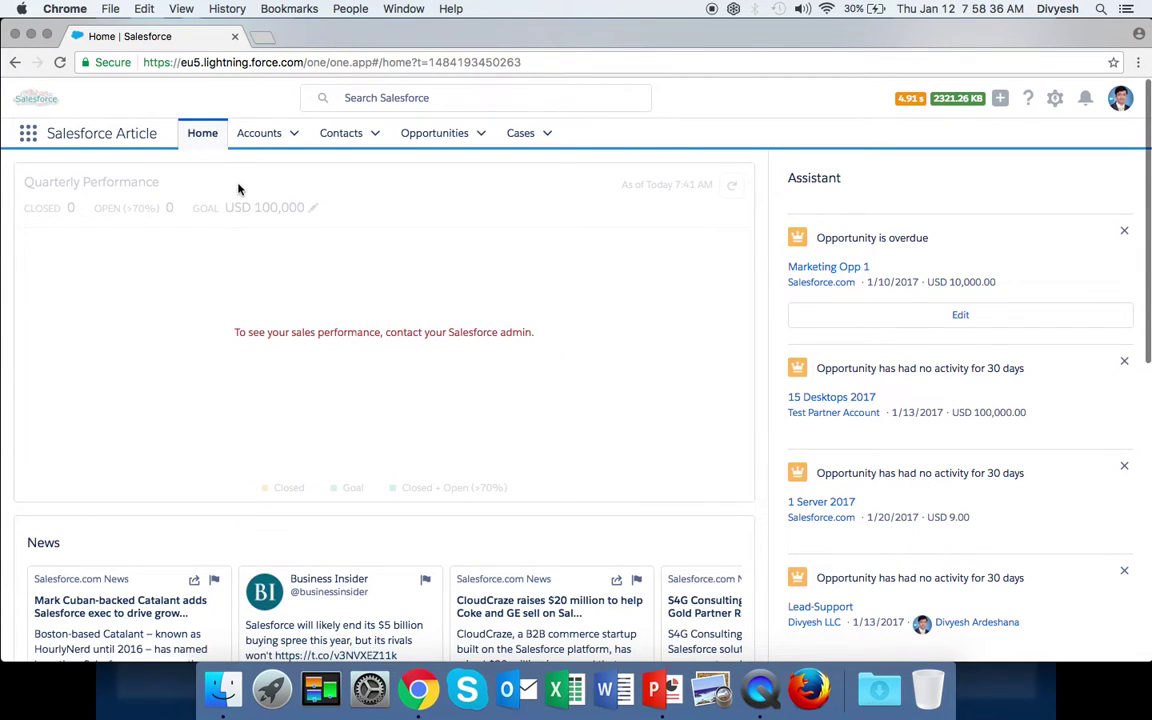
scroll(237, 188, "down", 5)
scroll(300, 185, "up", 5)
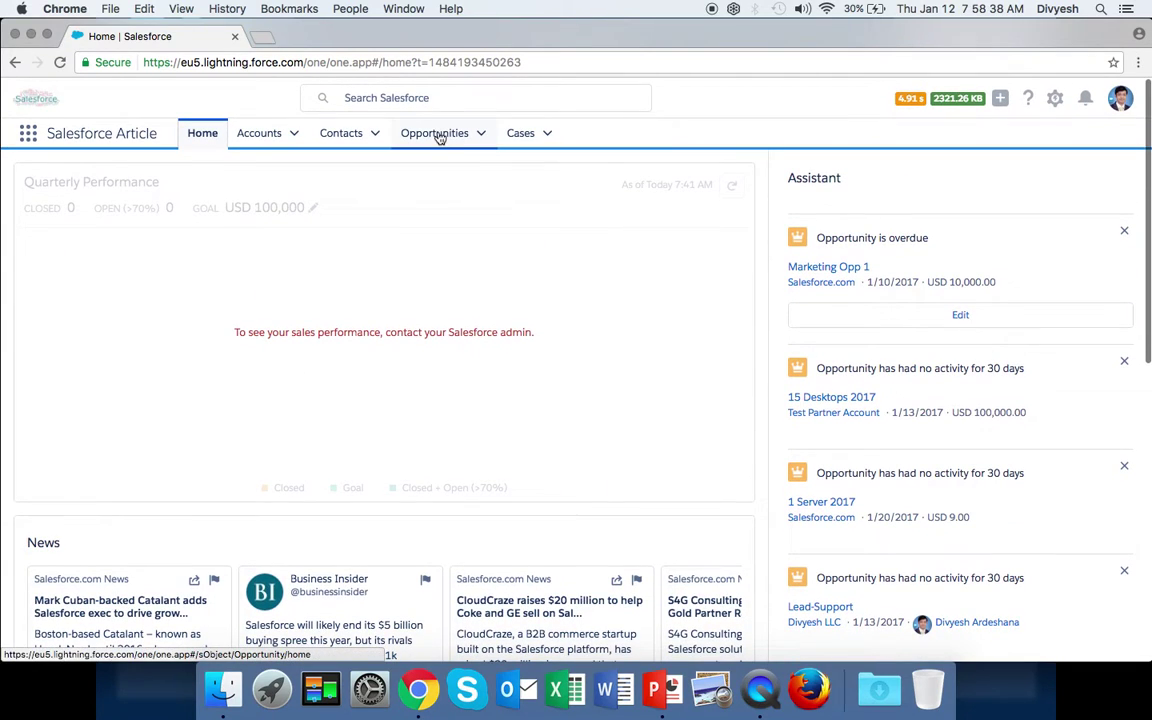
left_click(436, 133)
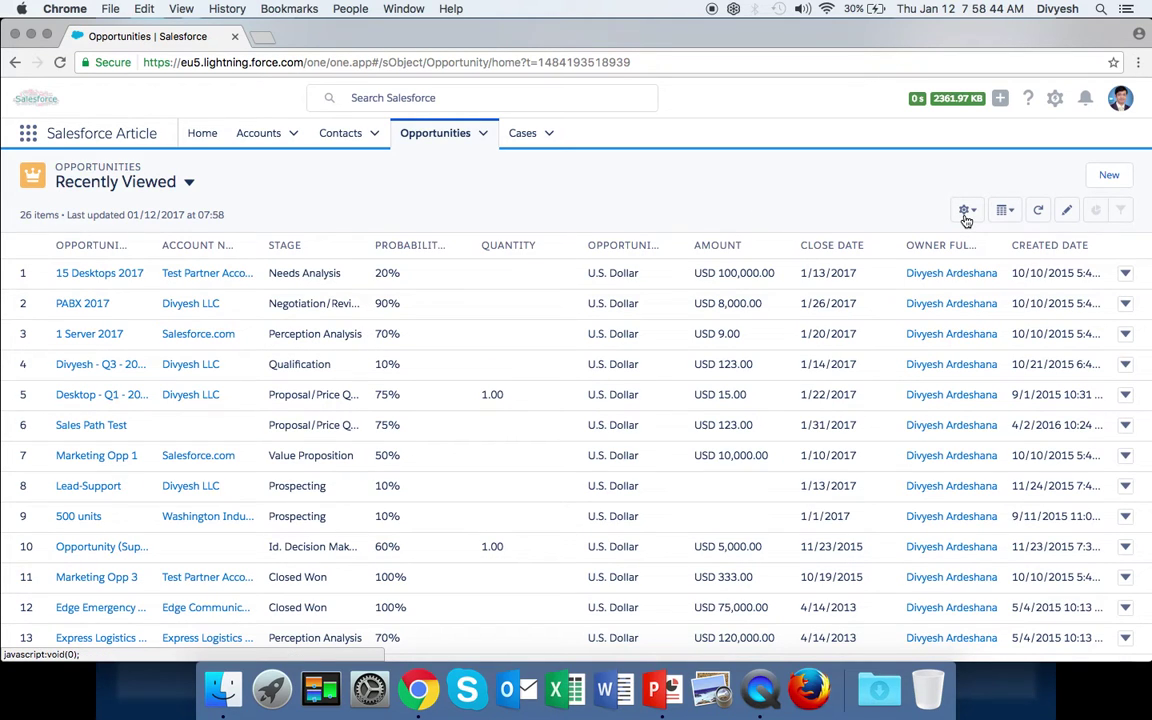
Step: Create a new opportunity list view named "Closed Won Opportunities" that only its creator can see
left_click(966, 212)
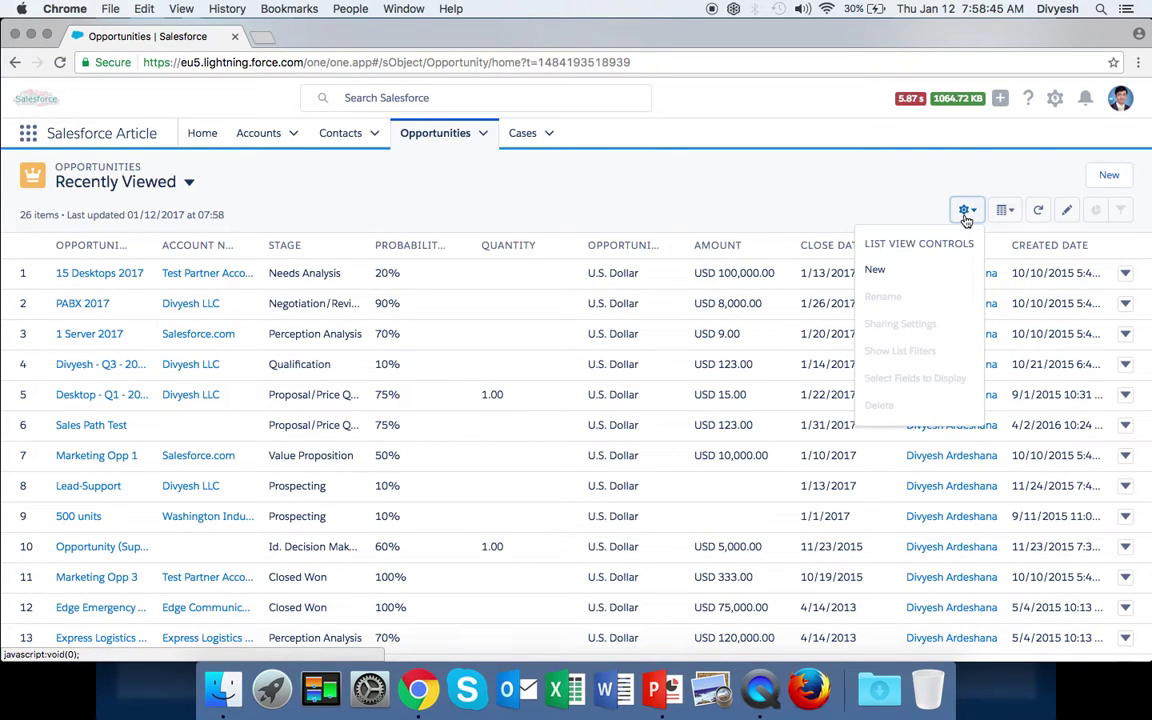
left_click(877, 271)
type("Closed Won Opportunities")
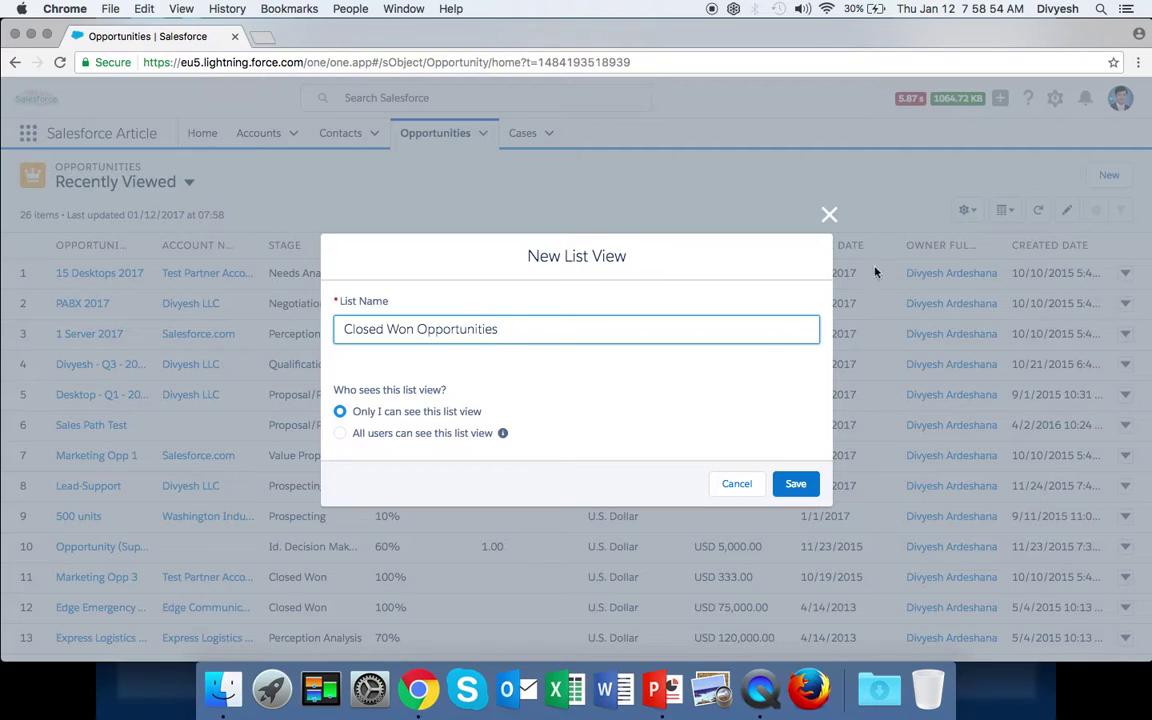
left_click_drag(327, 390, 457, 388)
left_click(460, 390)
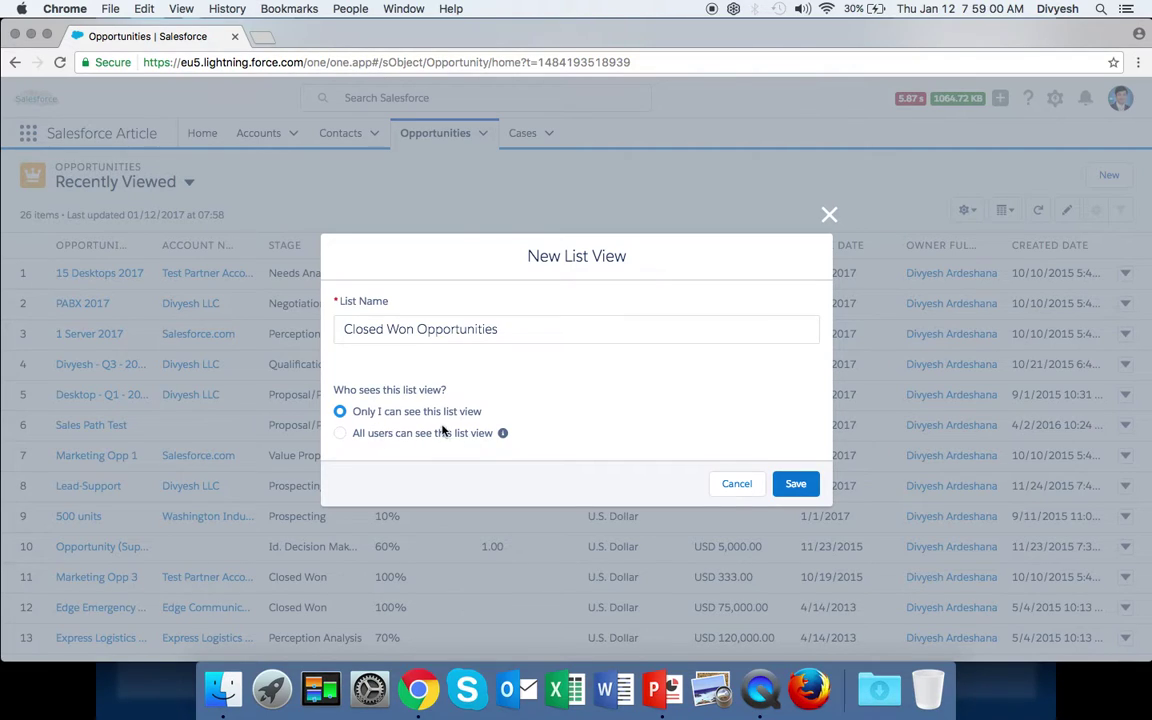
left_click(795, 484)
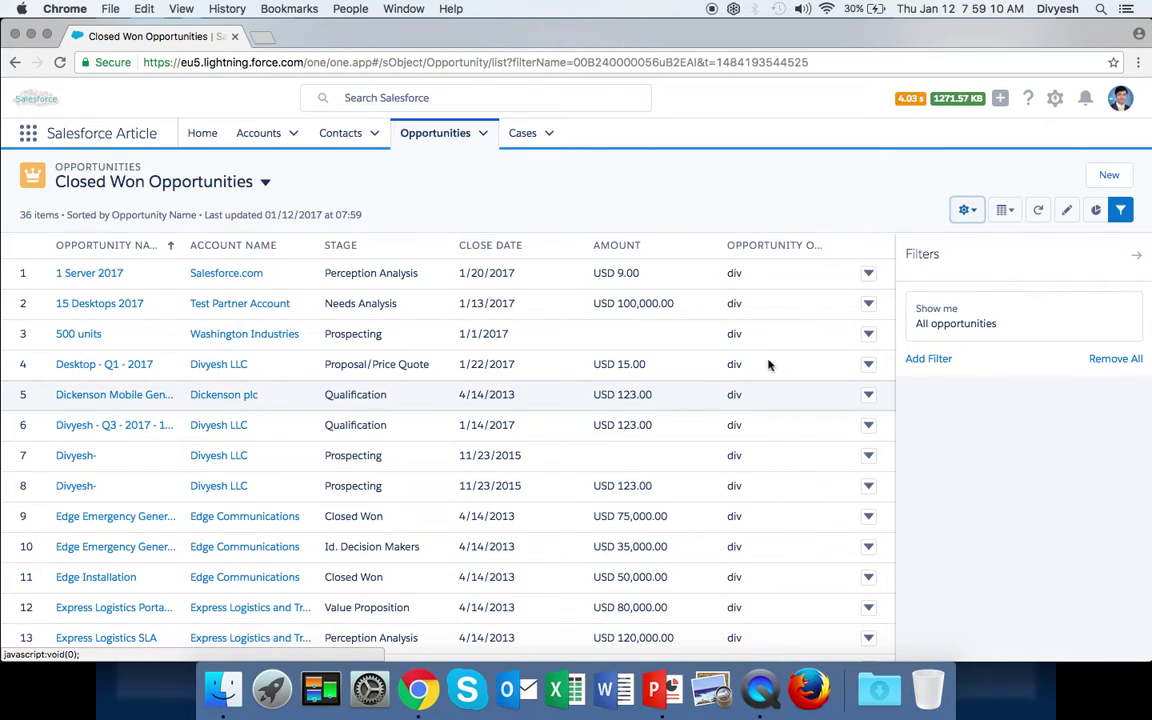
Step: Add a filter to the list view for Stage equals Closed Won and save it
left_click(929, 359)
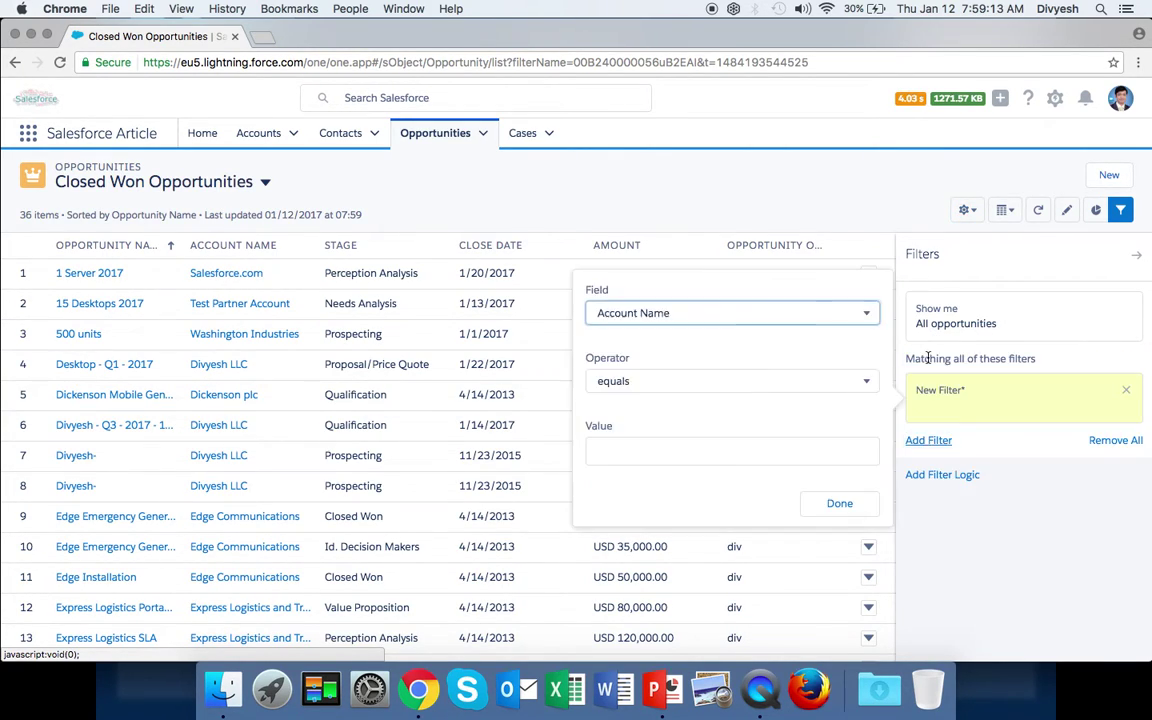
left_click(702, 311)
type("stage")
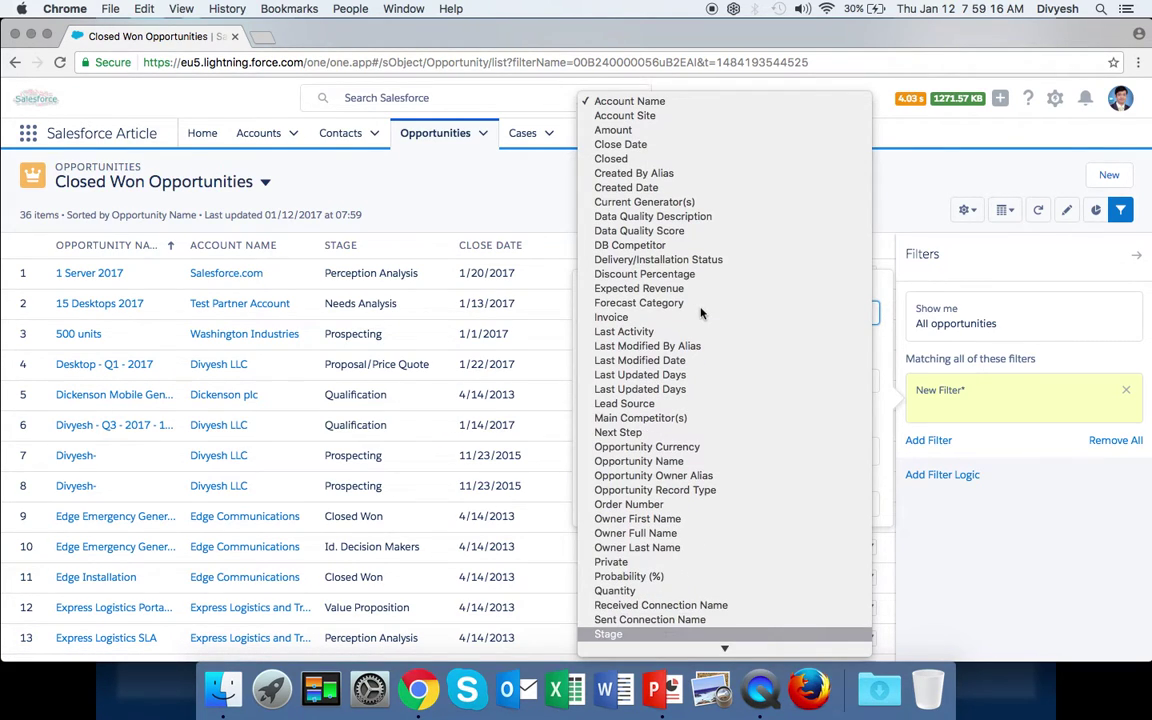
left_click(627, 589)
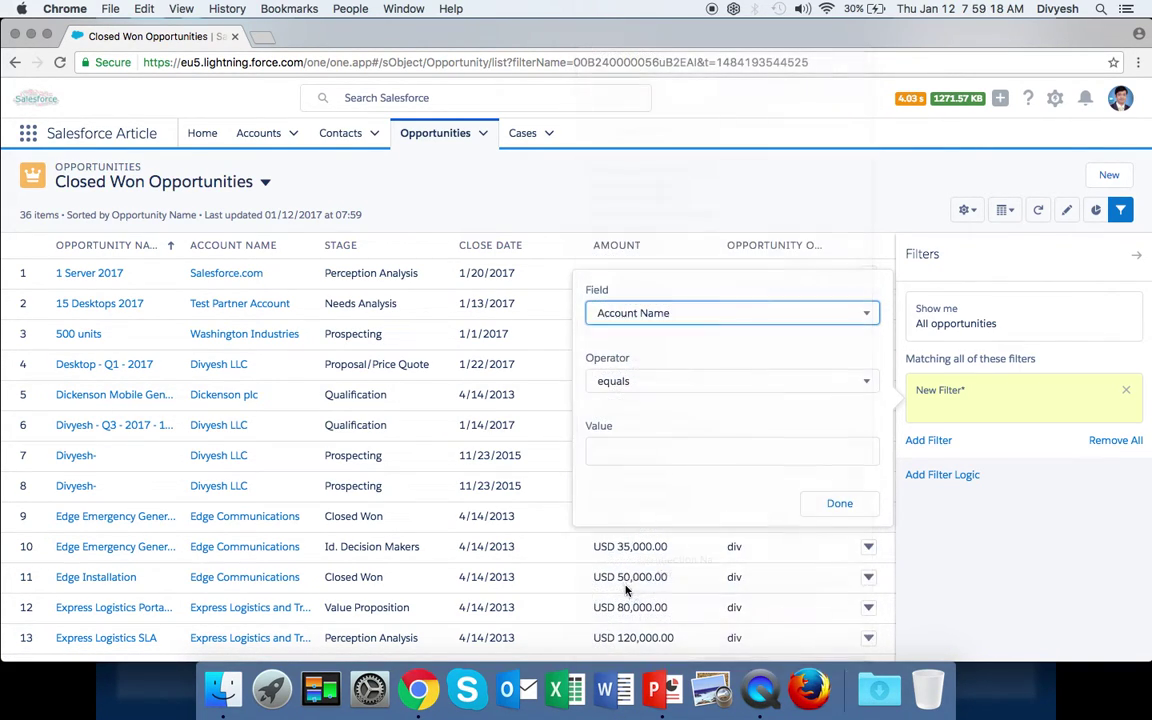
left_click(661, 381)
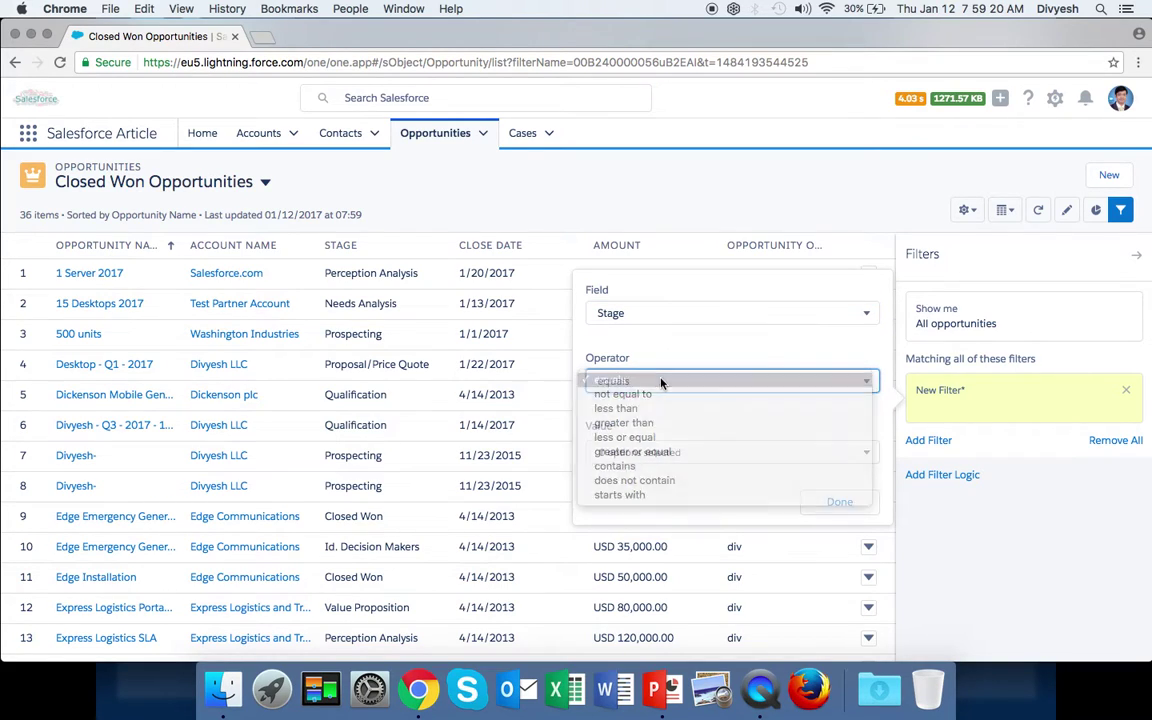
left_click(661, 381)
left_click(656, 457)
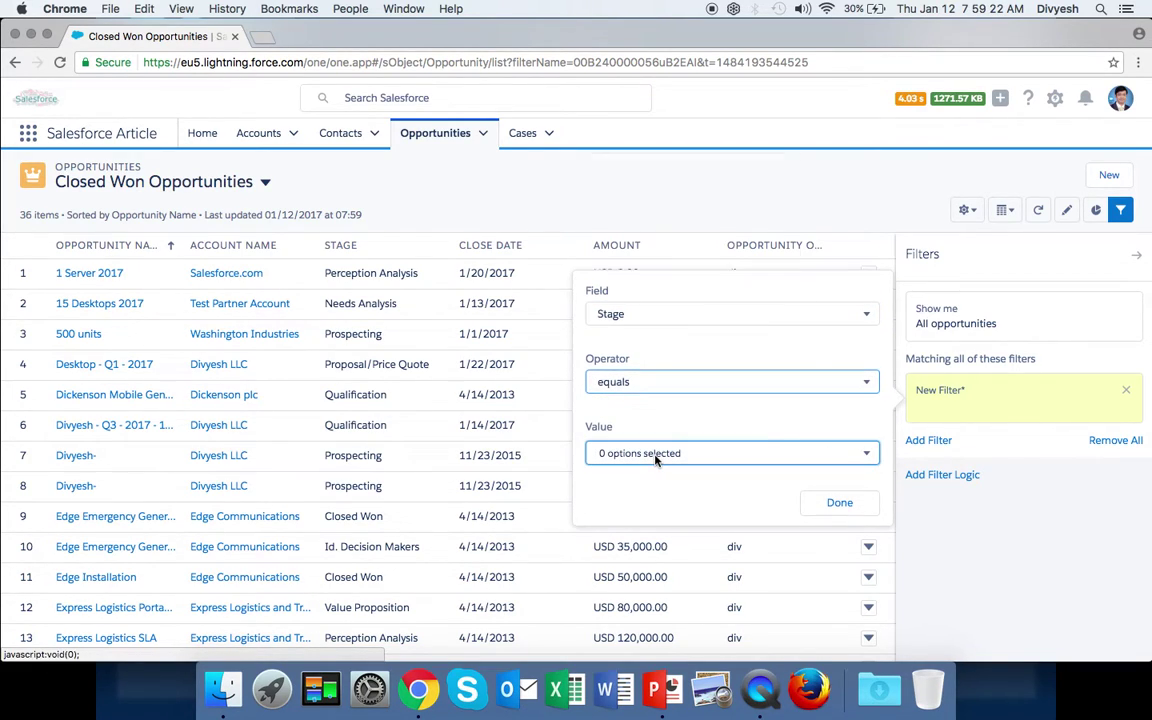
left_click(656, 398)
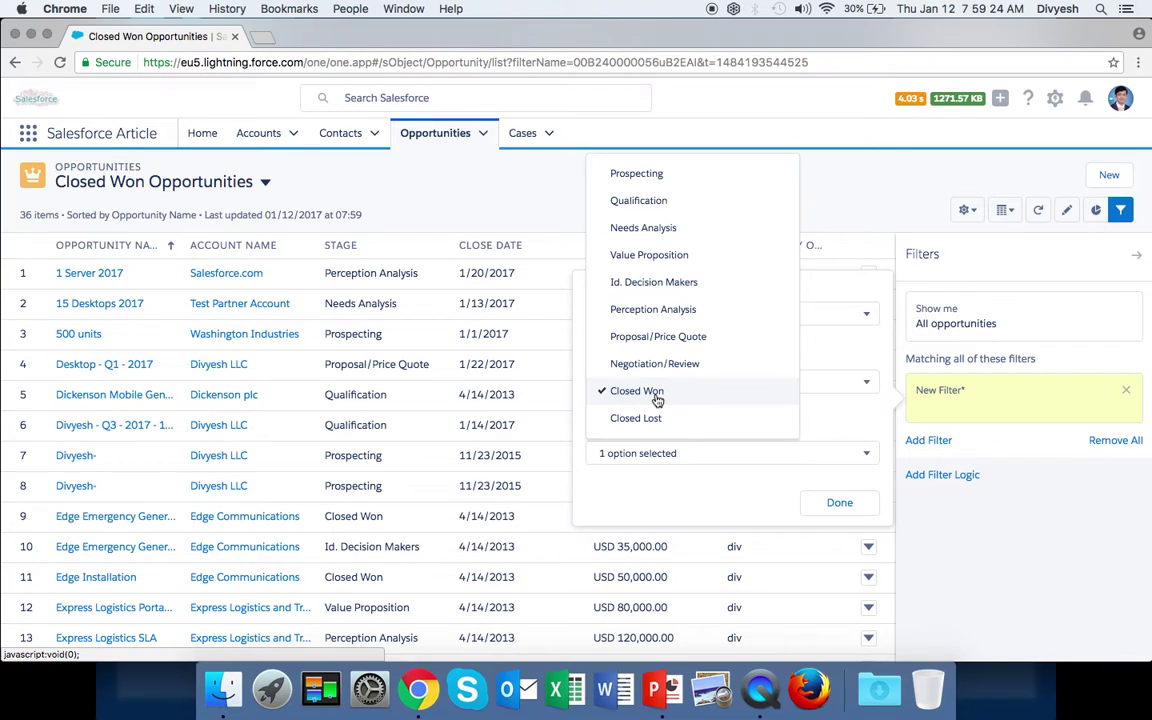
left_click(838, 505)
left_click(1111, 255)
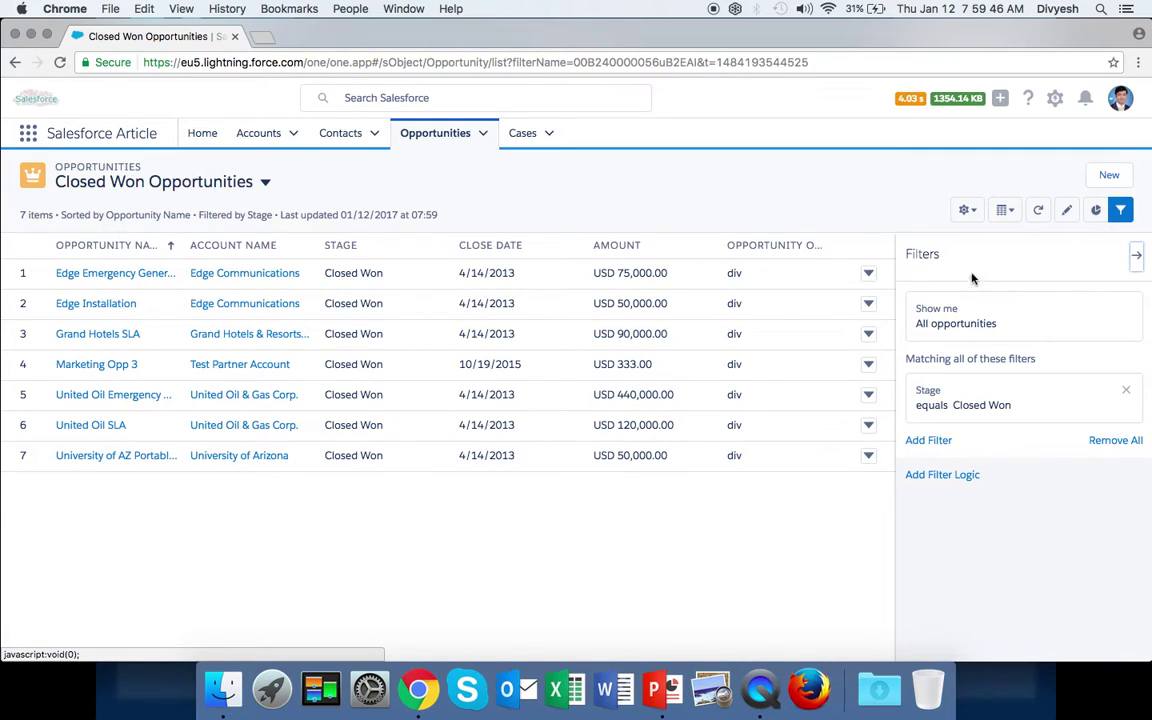
Step: Remove Opportunity Owner Alias from the list view's visible fields
left_click(962, 211)
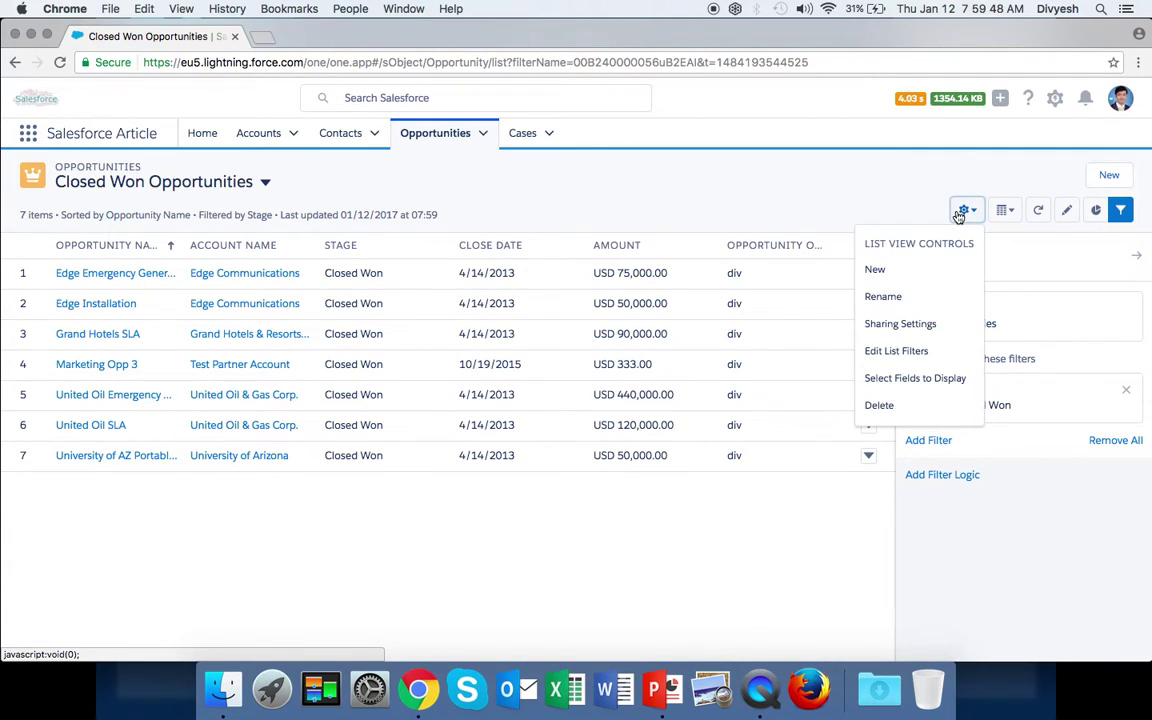
left_click(910, 389)
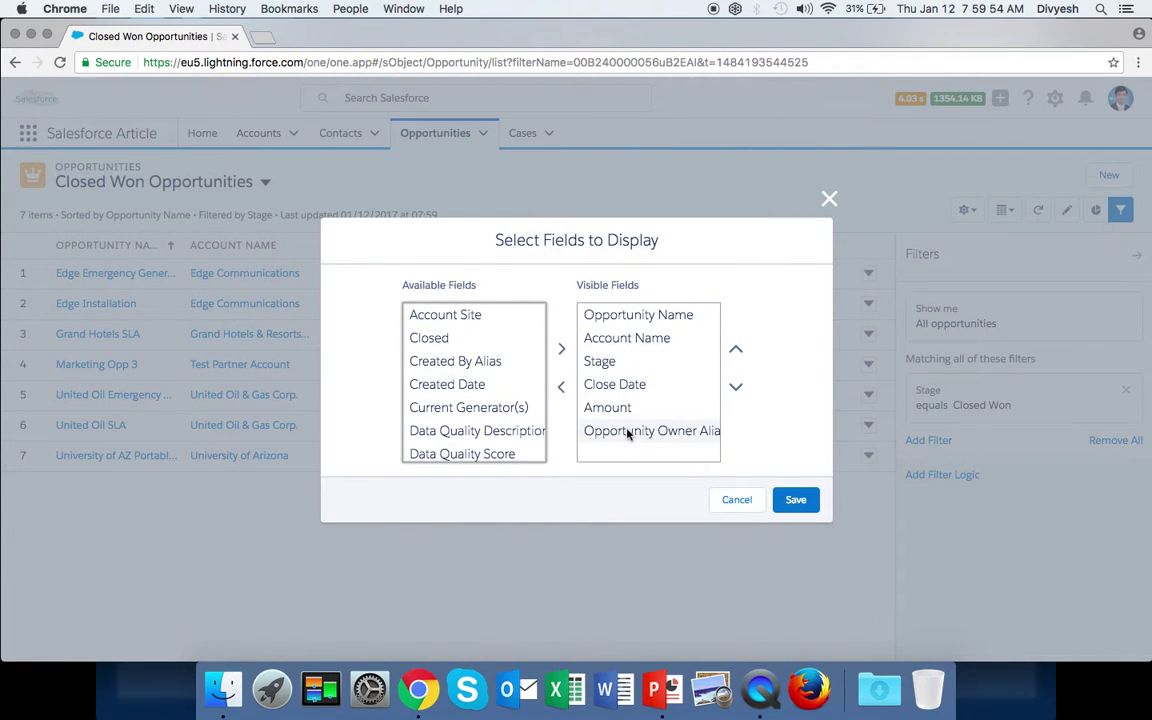
left_click(690, 431)
left_click(560, 388)
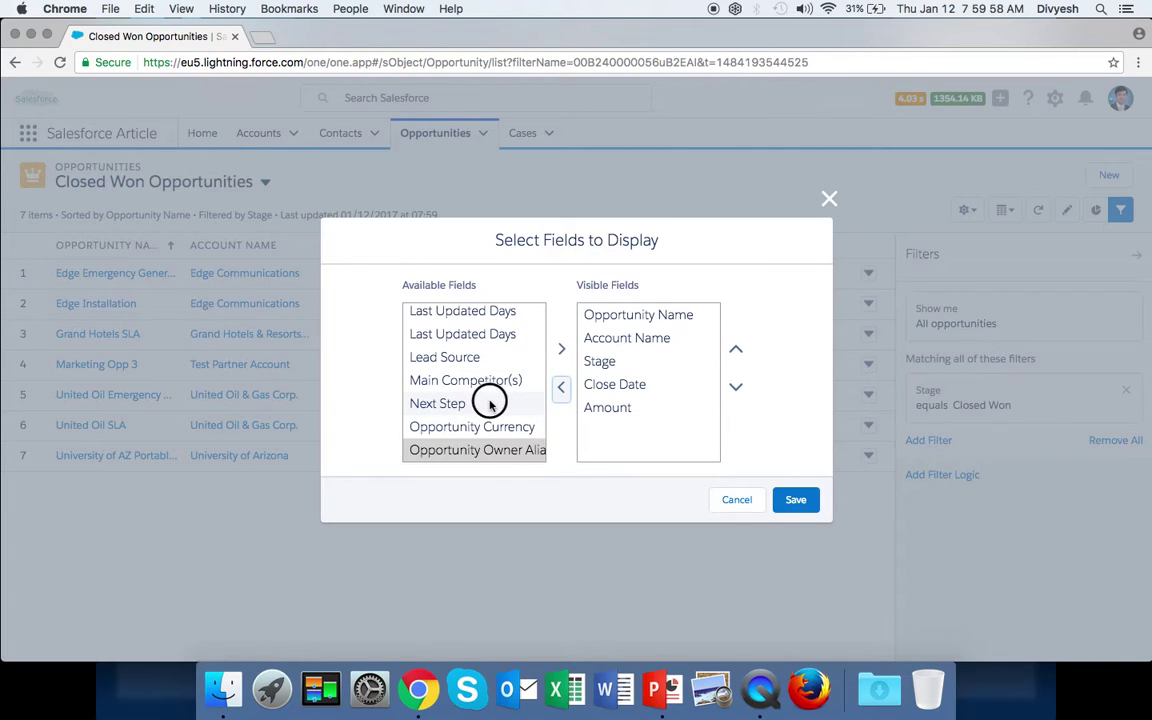
Step: Add Created Date to the list view's visible fields
left_click(488, 402)
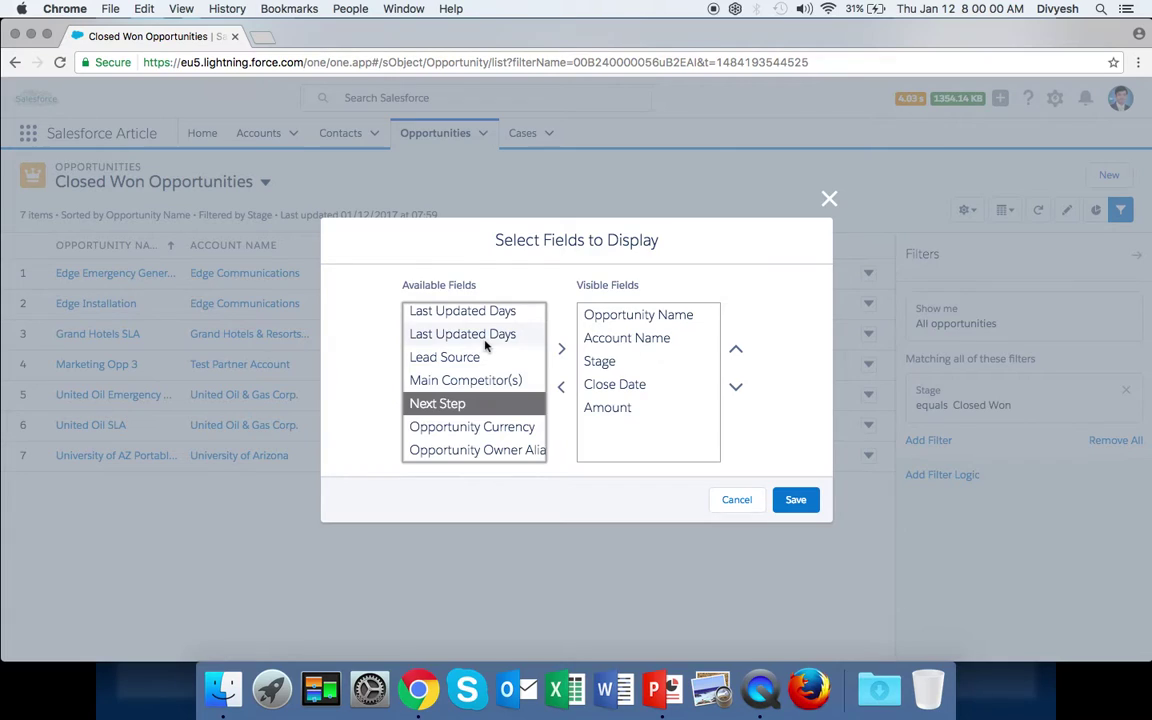
scroll(487, 345, "up", 5)
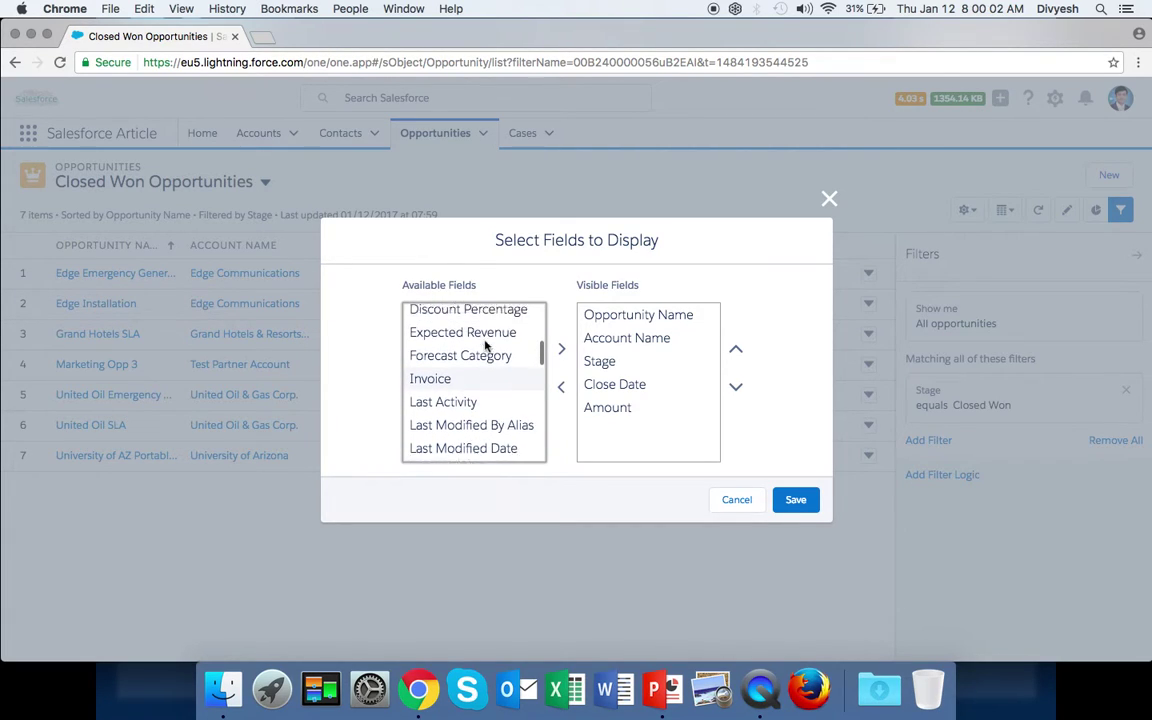
scroll(487, 345, "up", 6)
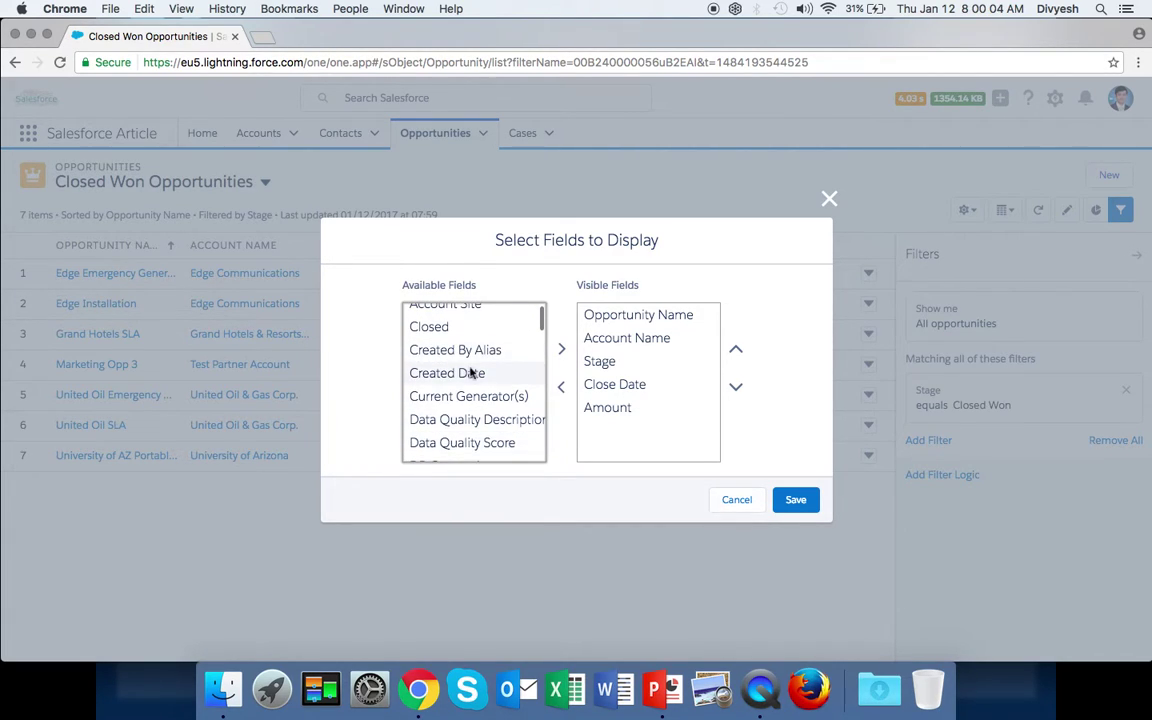
left_click(471, 372)
left_click(561, 346)
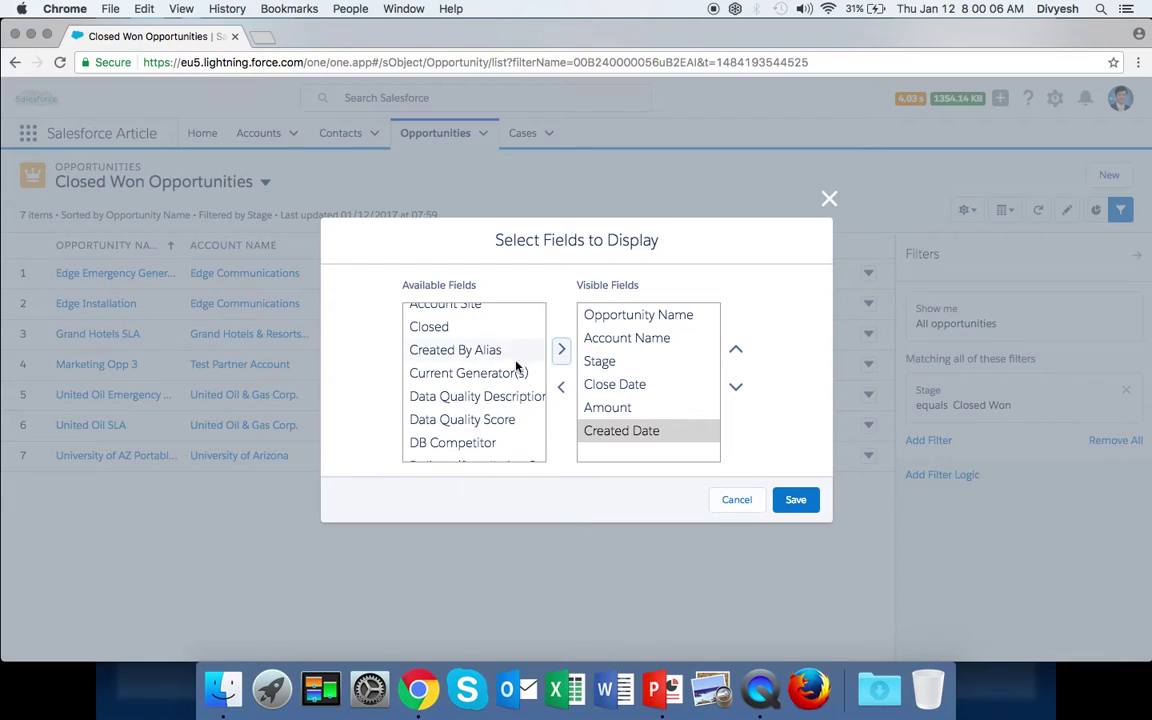
Step: Add Owner Full Name to the visible fields, save the field selection and hide the filters
scroll(517, 368, "up", 1)
scroll(471, 320, "down", 10)
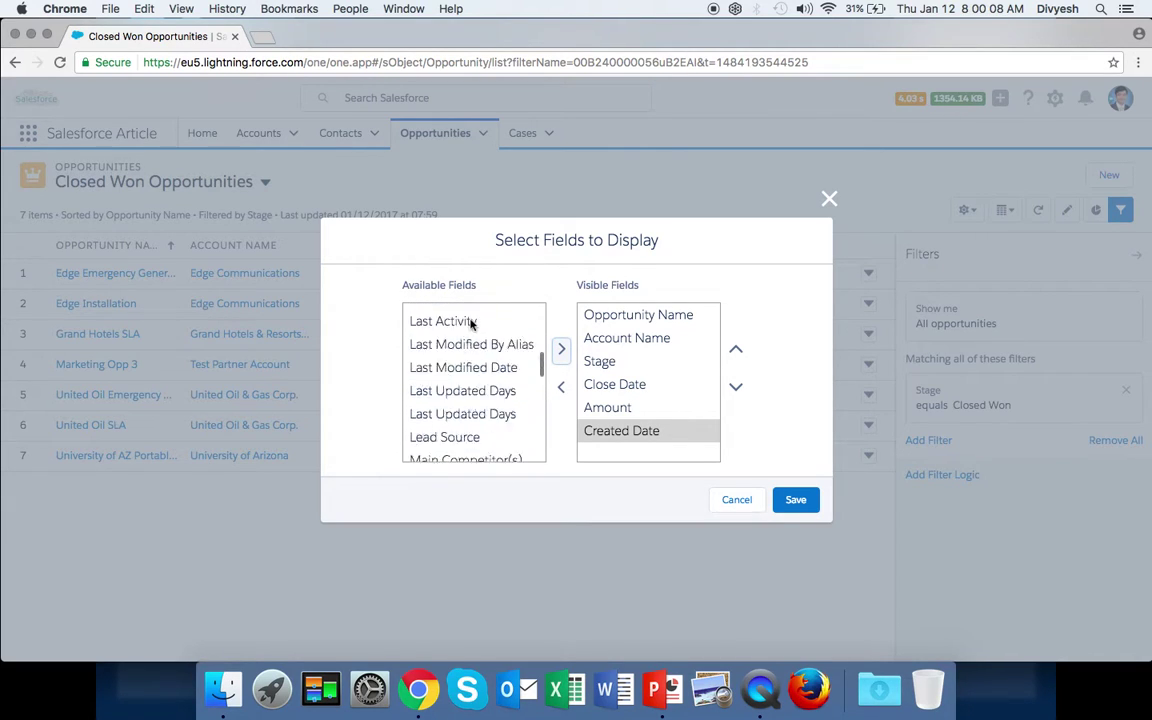
scroll(461, 450, "up", 5)
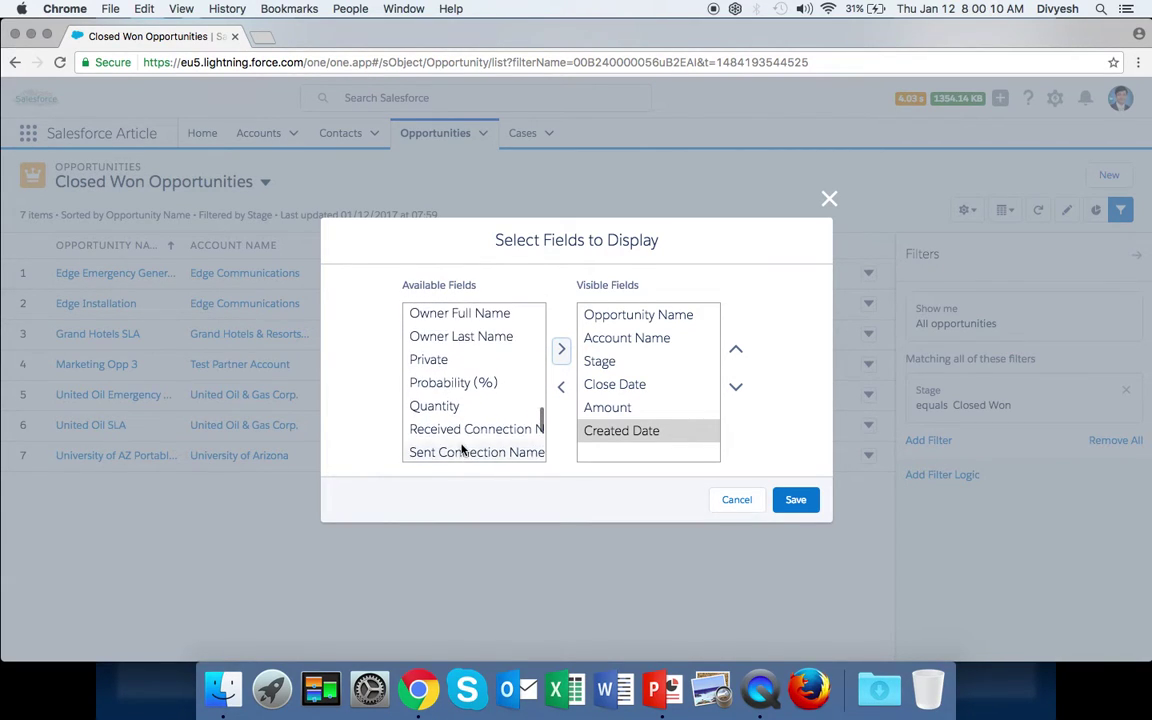
left_click(500, 378)
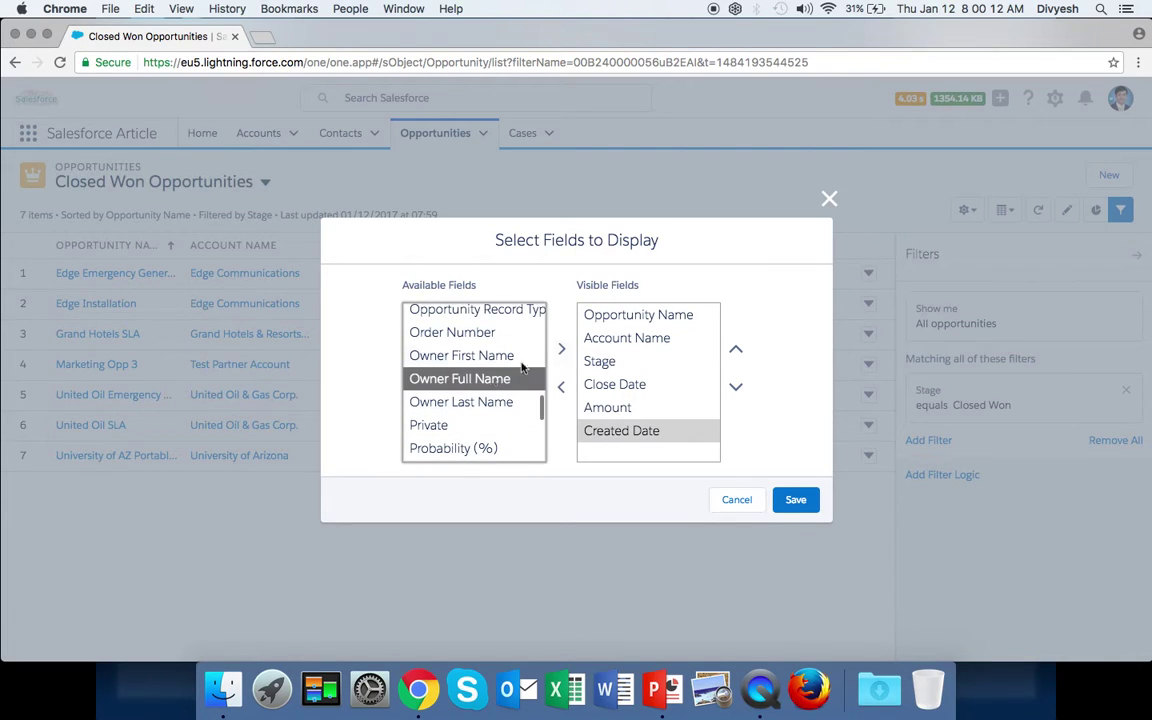
left_click(562, 352)
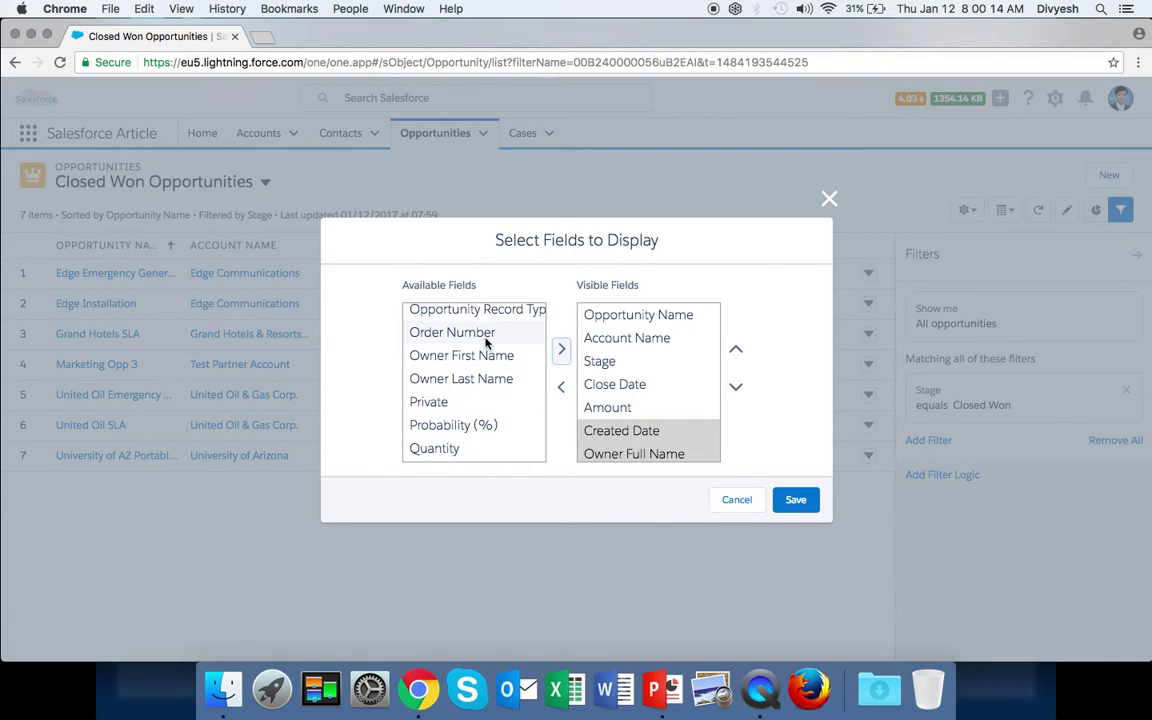
left_click(795, 500)
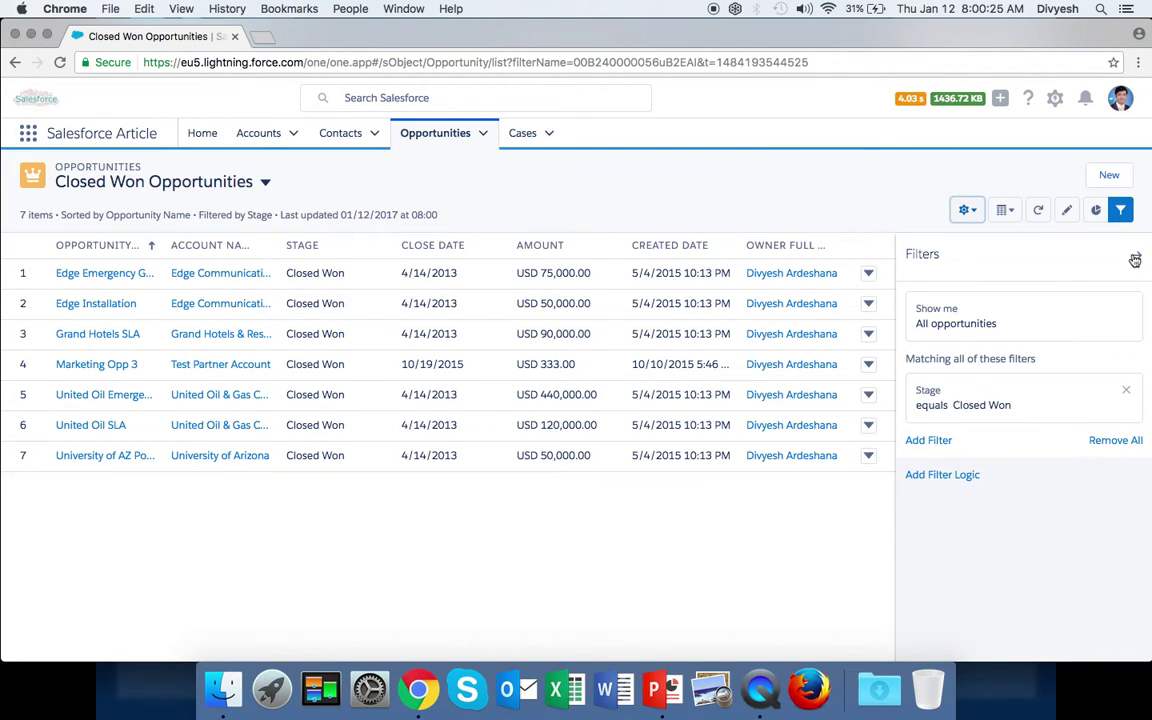
left_click(1135, 259)
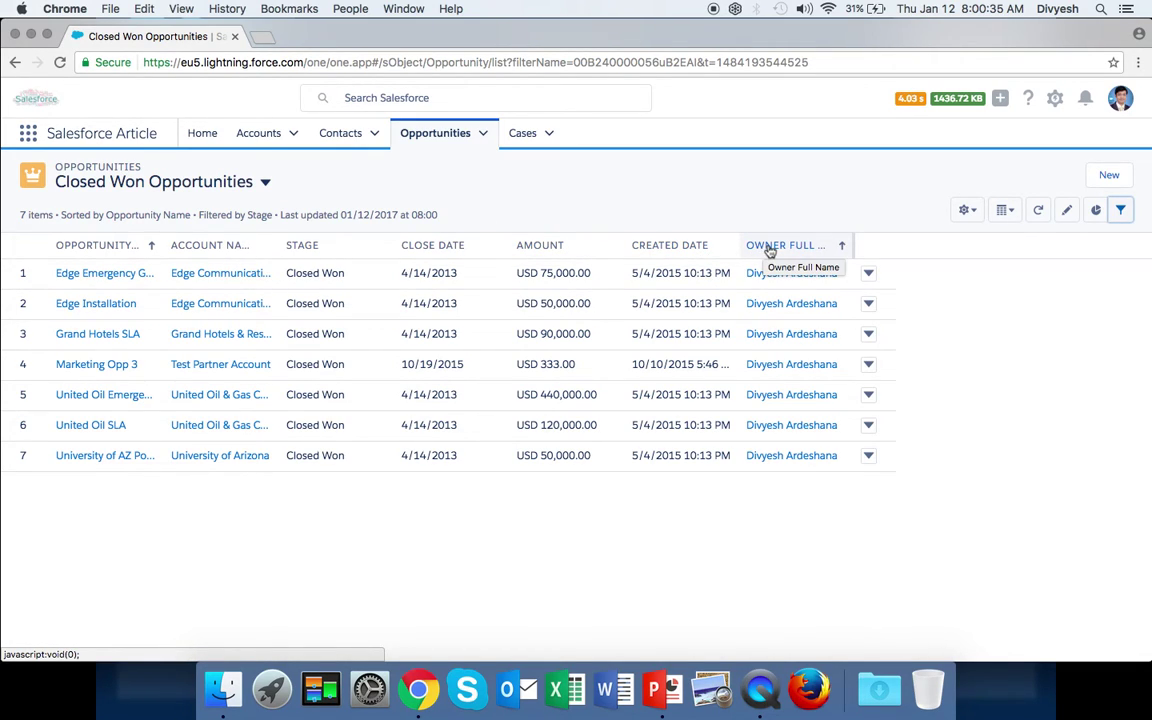
Step: Try displaying the Closed Won Opportunities list as Kanban and return it to the Grid display
left_click(967, 212)
left_click(1004, 211)
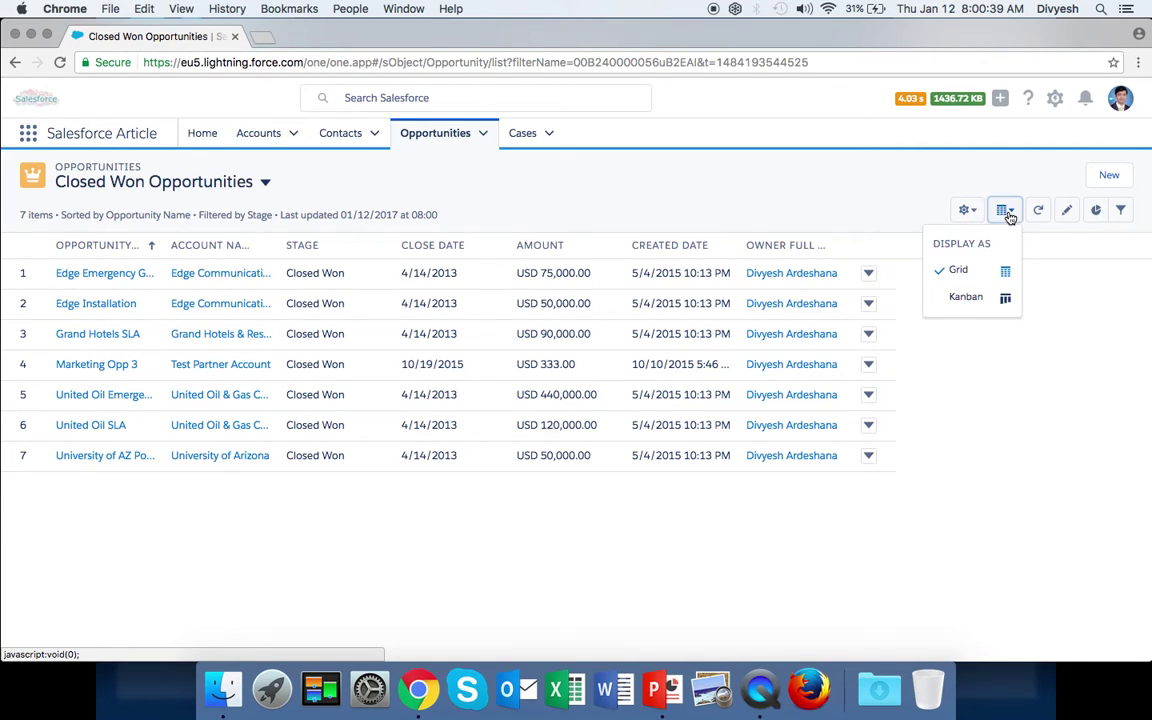
left_click(966, 297)
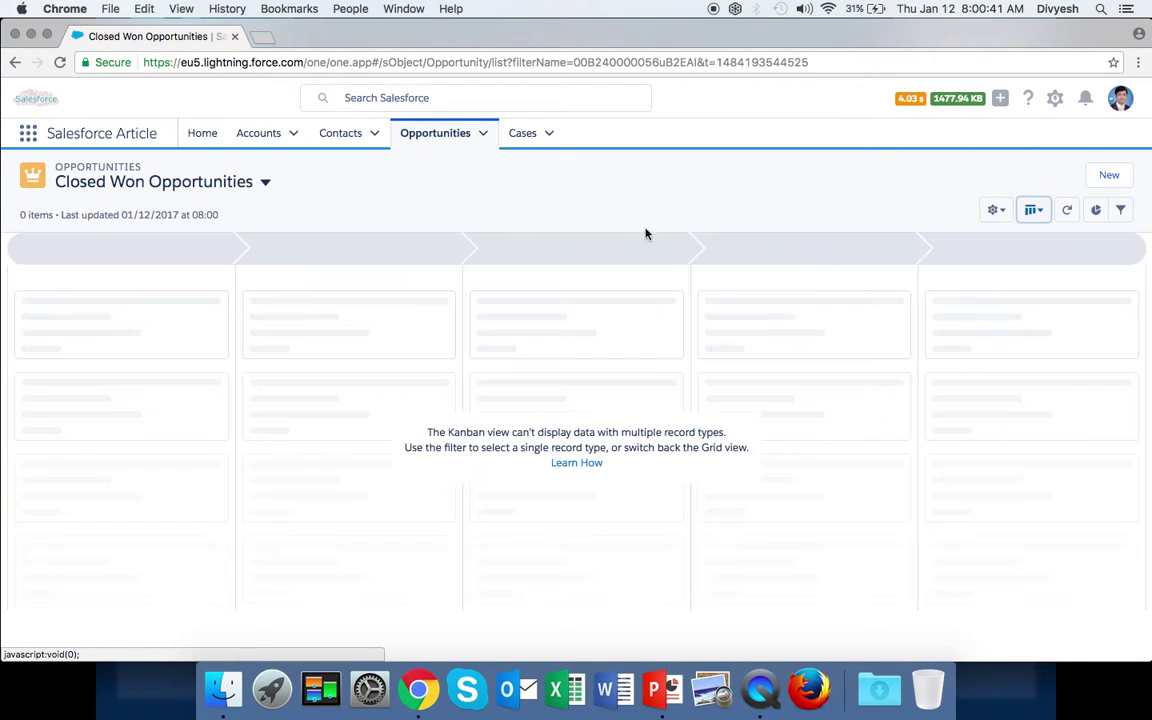
left_click(1025, 214)
left_click(1000, 269)
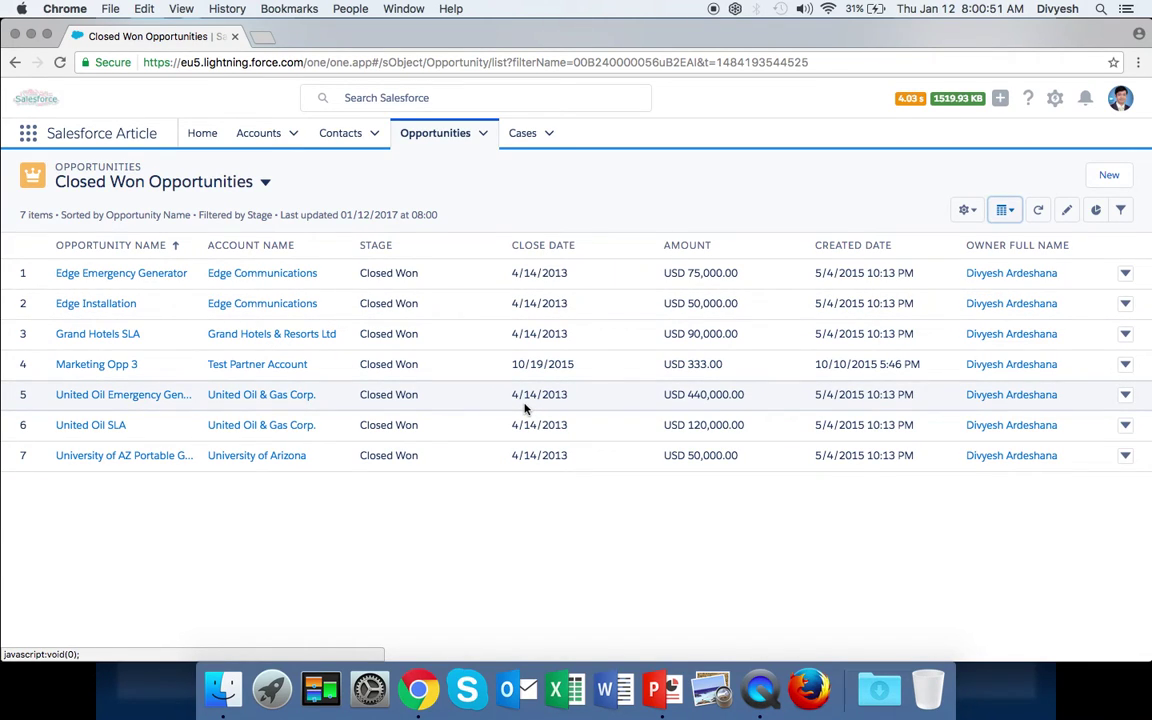
Step: Switch back to the Microsoft PowerPoint presentation
key("super+Tab")
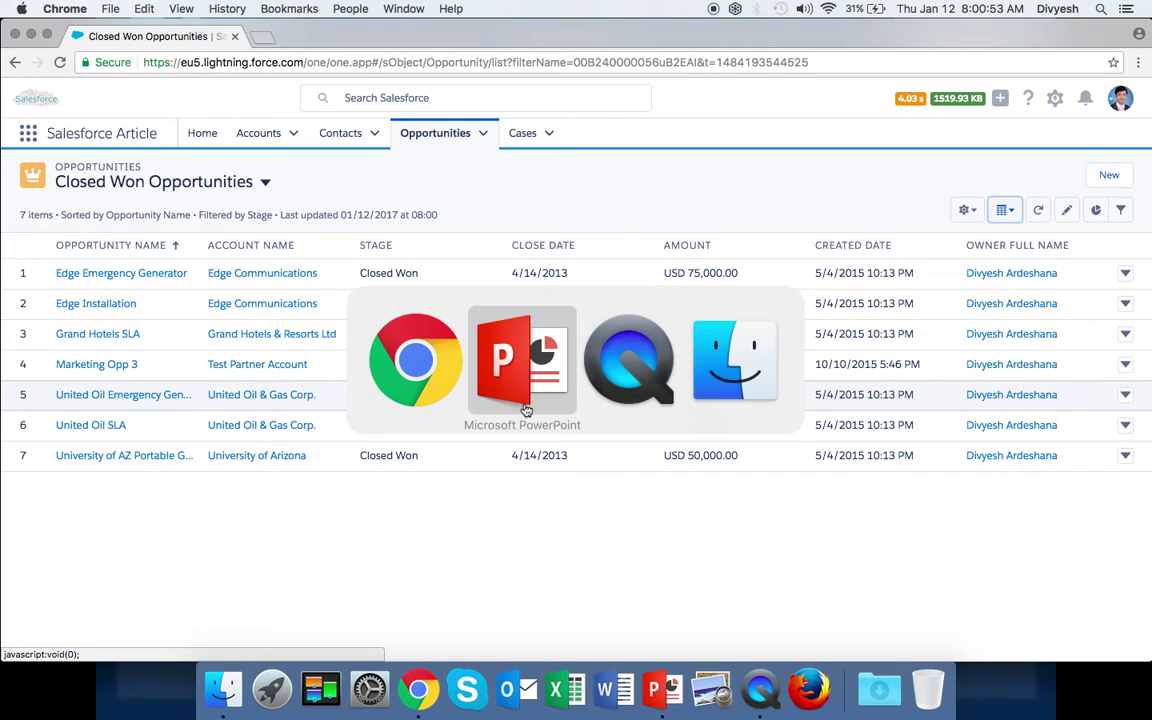